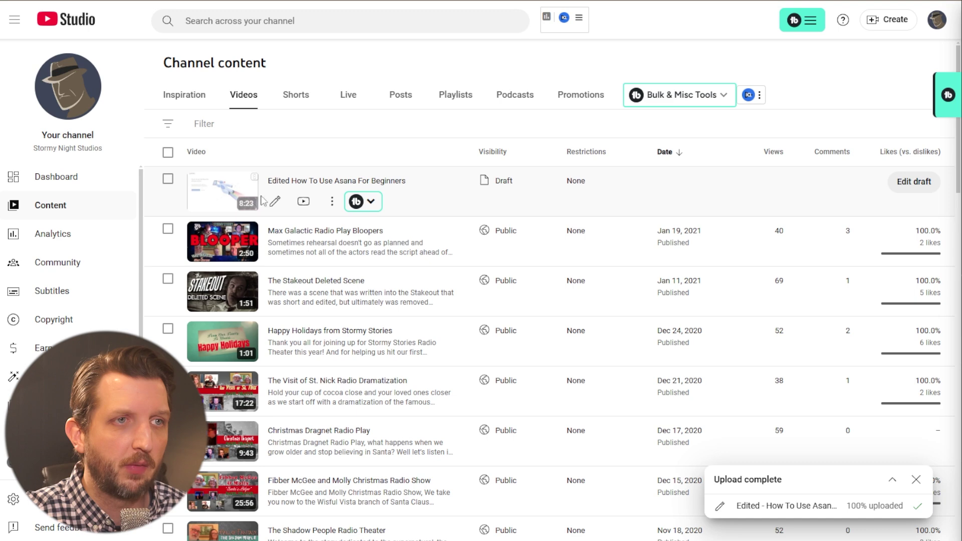
Open the 'Edited How To Use Asana For Beginners' draft in the details editor
click(274, 202)
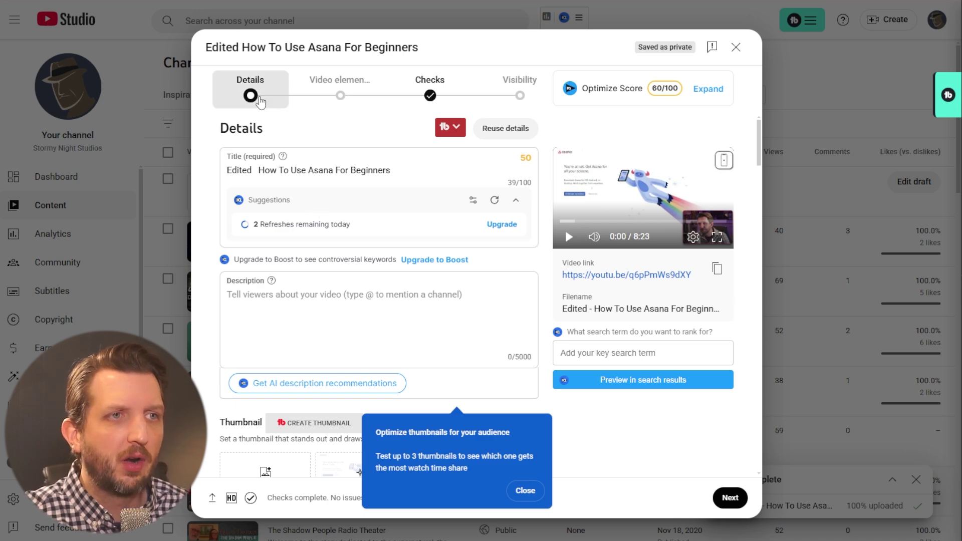
Review the draft's Details page and continue to the Video elements step
click(306, 170)
scroll(310, 222, down, 10)
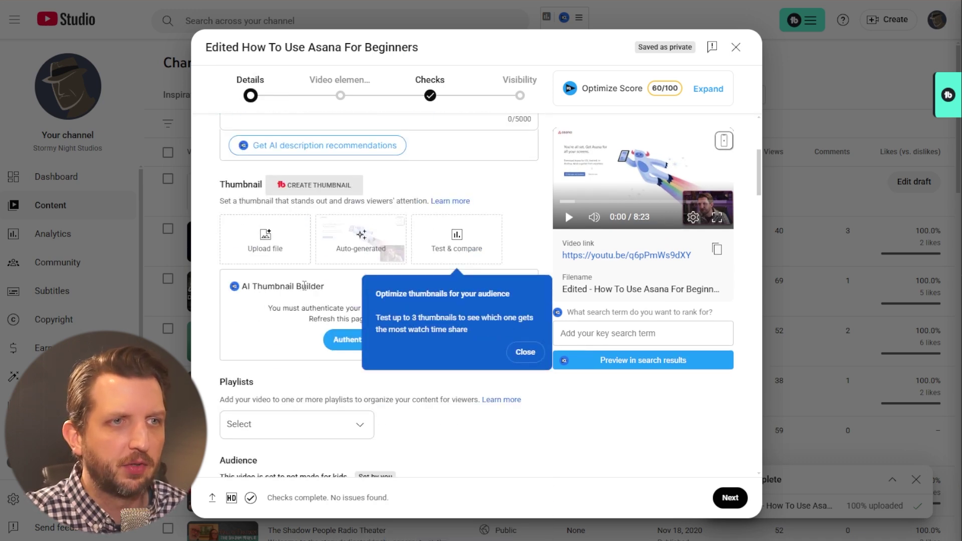
scroll(368, 309, up, 5)
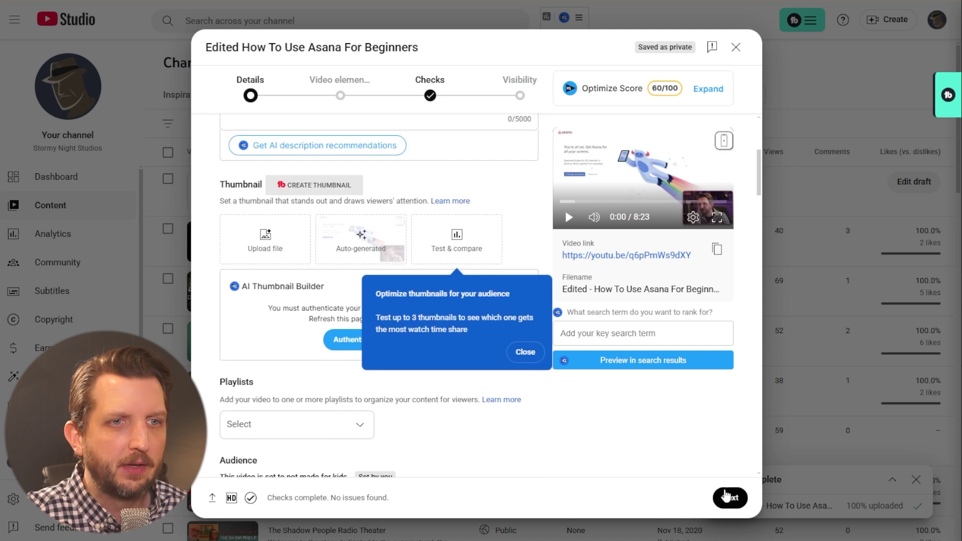
click(731, 498)
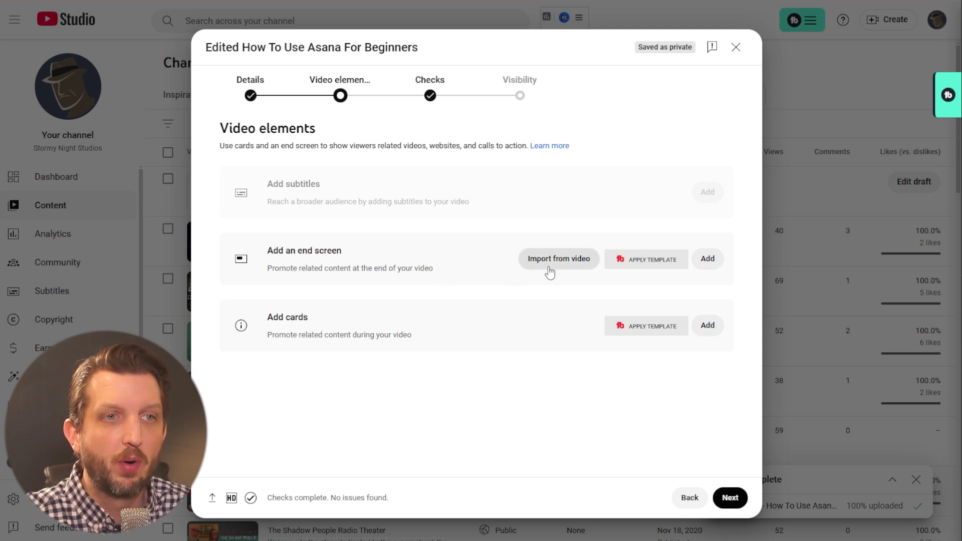
Add an end screen using the '1 video, 1 subscribe' template
click(708, 259)
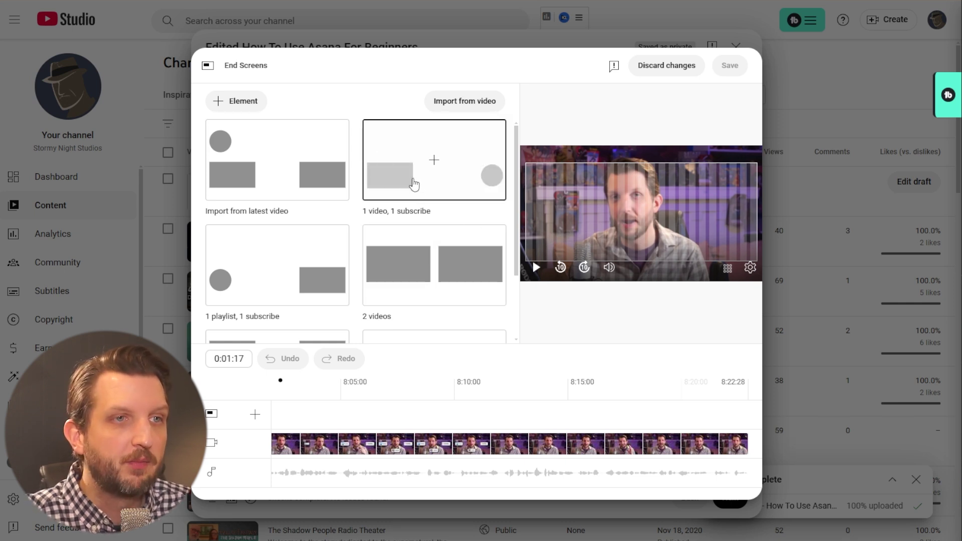
scroll(396, 216, down, 2)
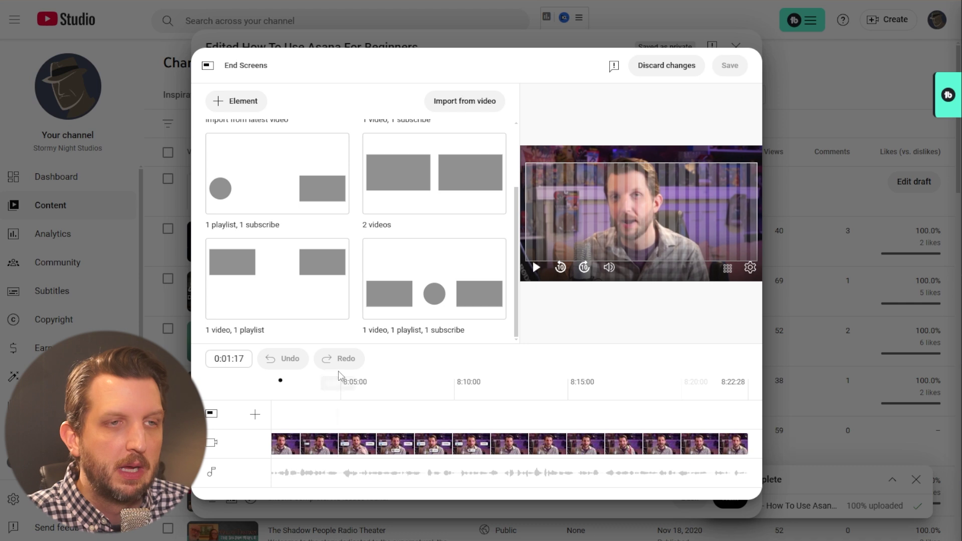
scroll(408, 260, up, 3)
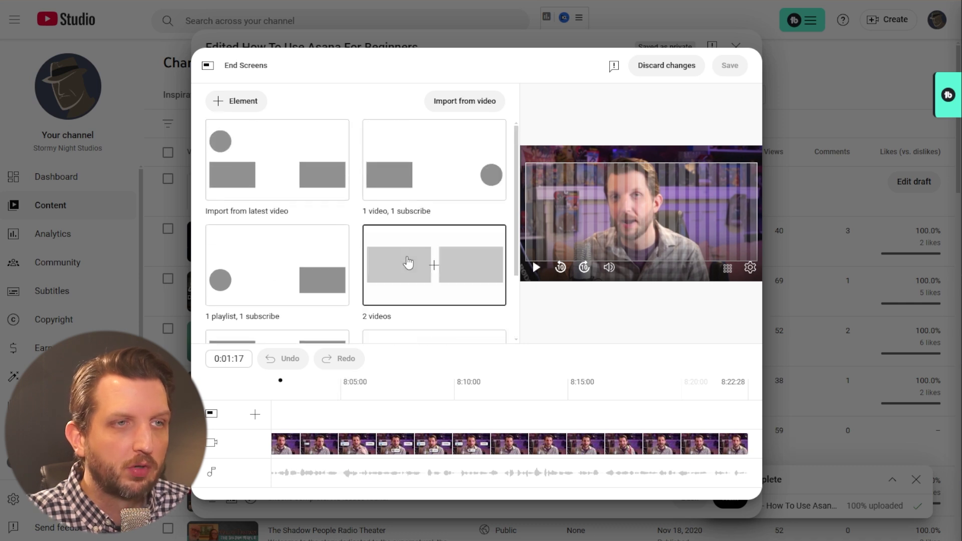
scroll(408, 261, down, 1)
scroll(408, 261, up, 1)
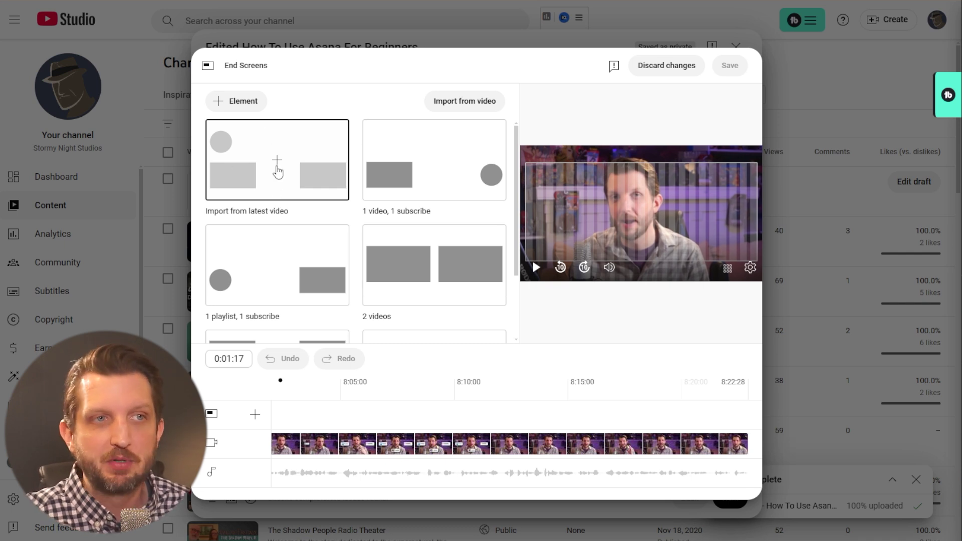
scroll(333, 216, down, 2)
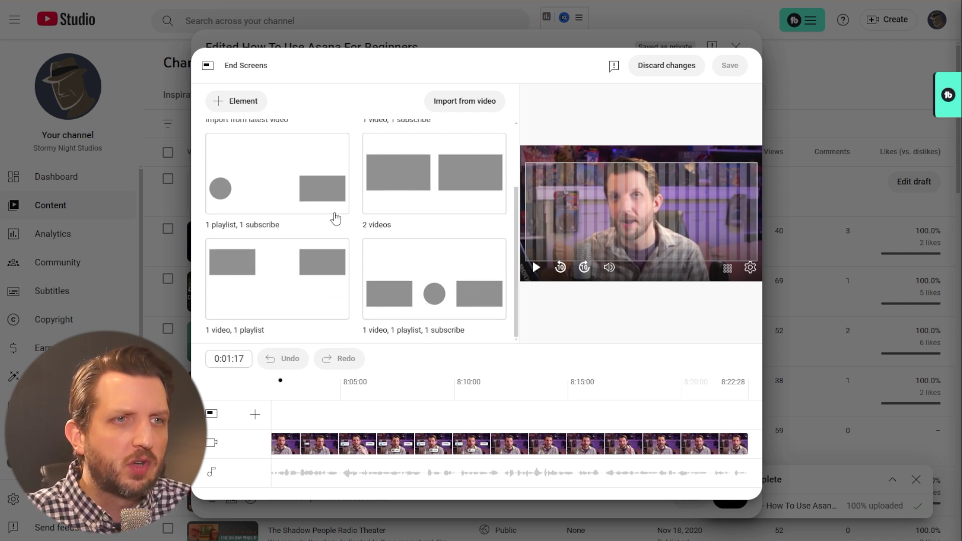
scroll(332, 217, up, 2)
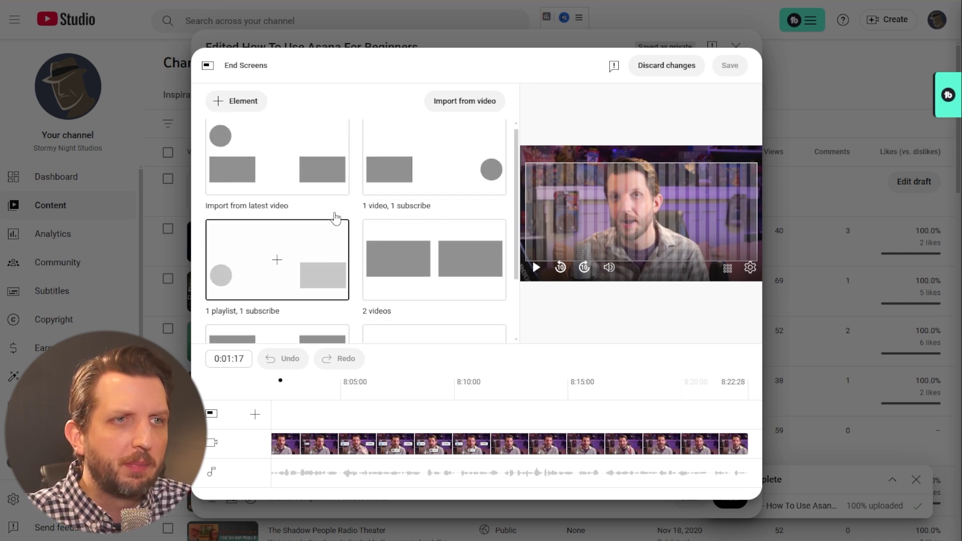
click(436, 165)
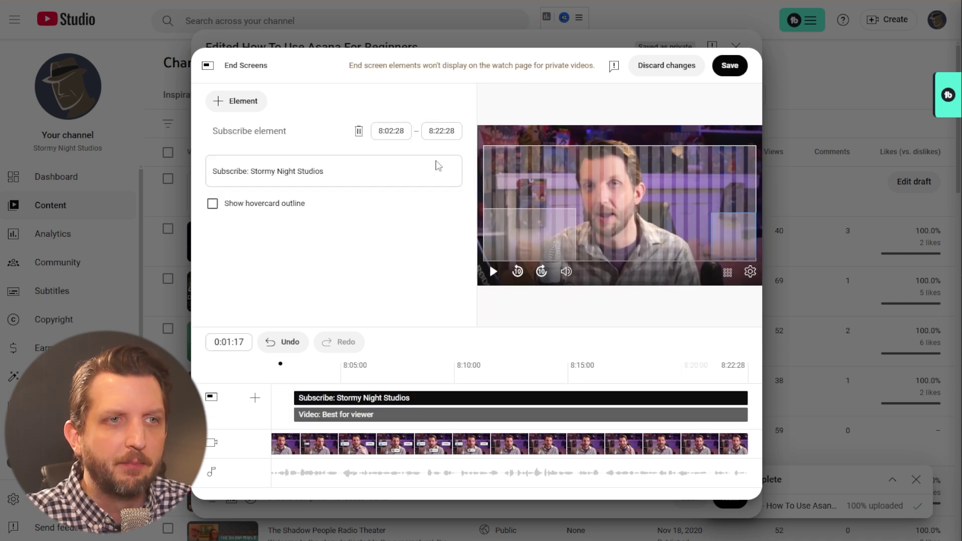
Preview the end screen at about 8:02, placing the video element top-right and subscribe bottom-left
click(294, 444)
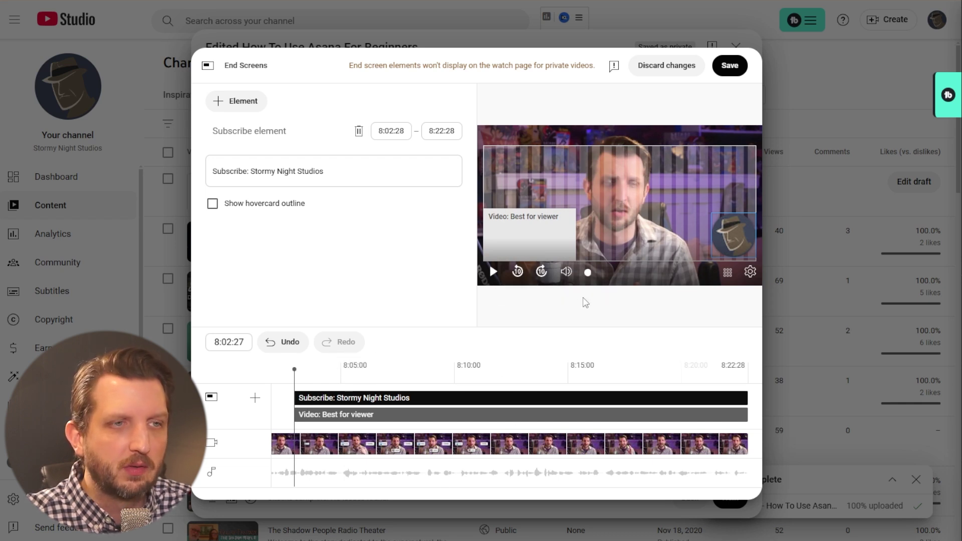
drag(531, 236, 778, 136)
drag(736, 175, 509, 263)
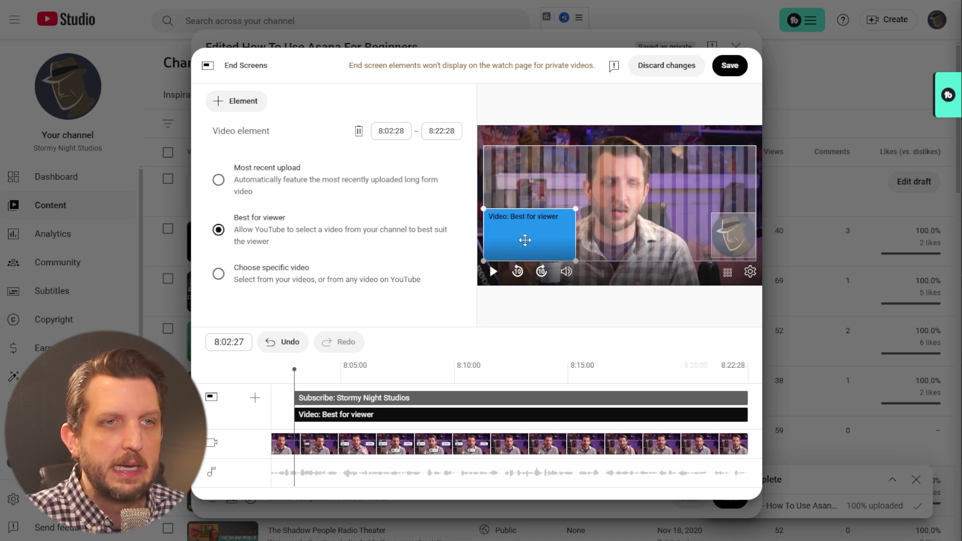
drag(547, 236, 526, 253)
drag(726, 243, 714, 211)
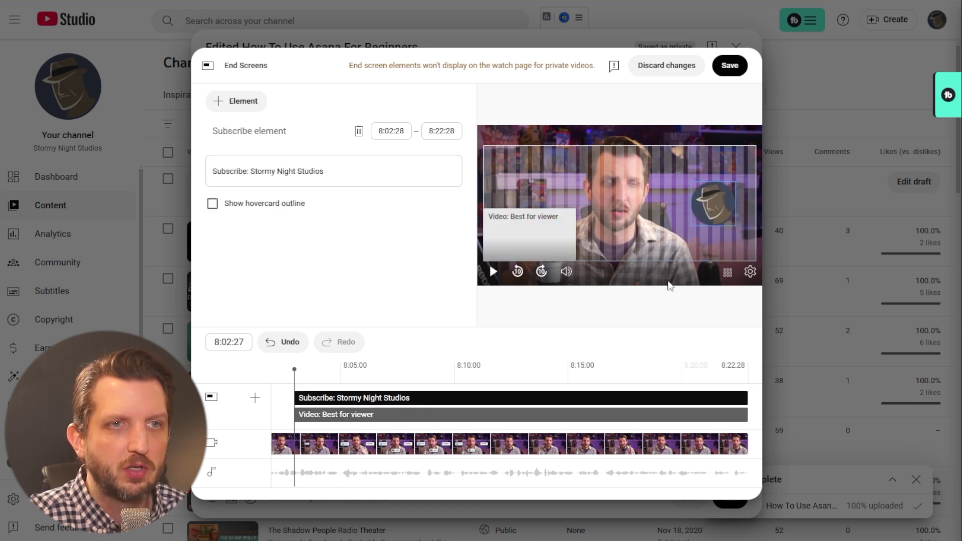
drag(534, 247, 526, 185)
drag(711, 203, 504, 238)
drag(538, 182, 716, 181)
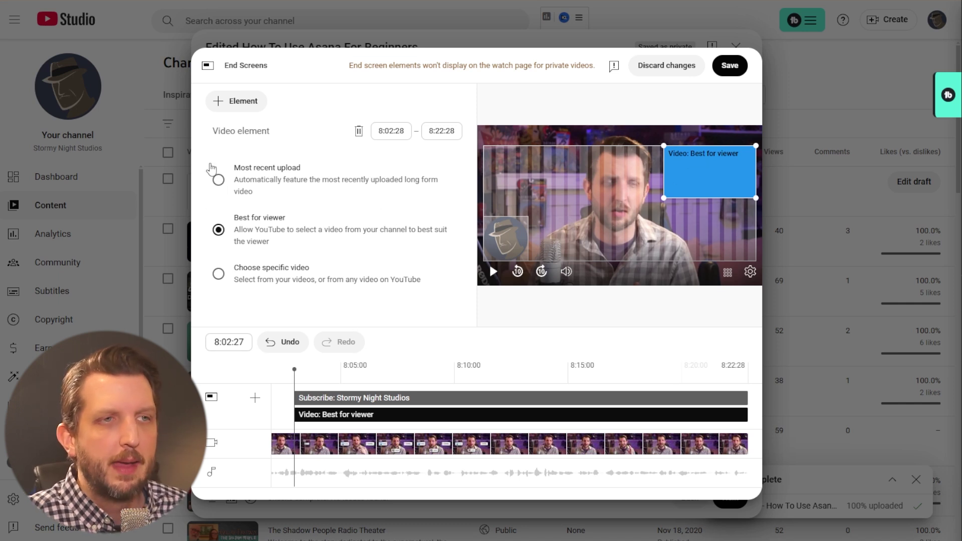
Try the Fibber McGee video for the video element, then settle on Best for viewer
click(217, 179)
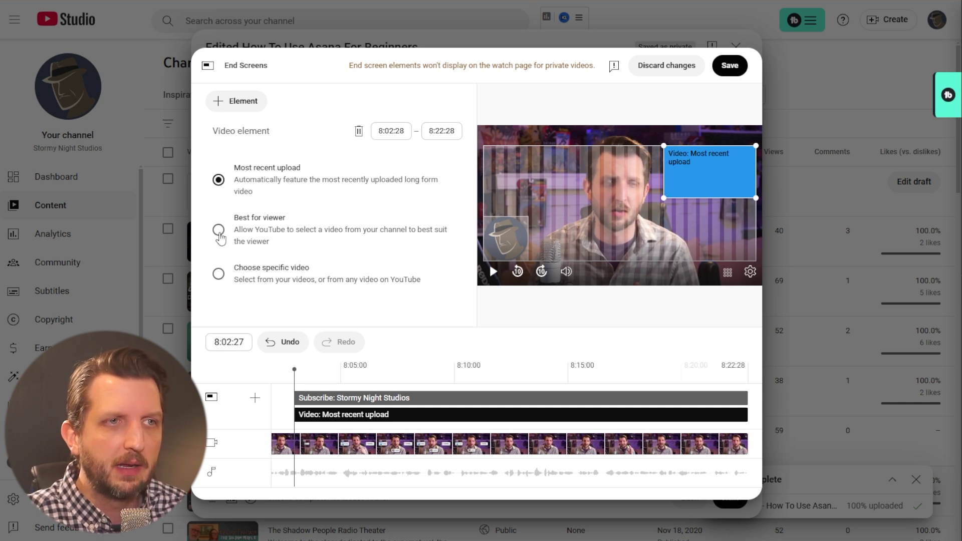
click(227, 240)
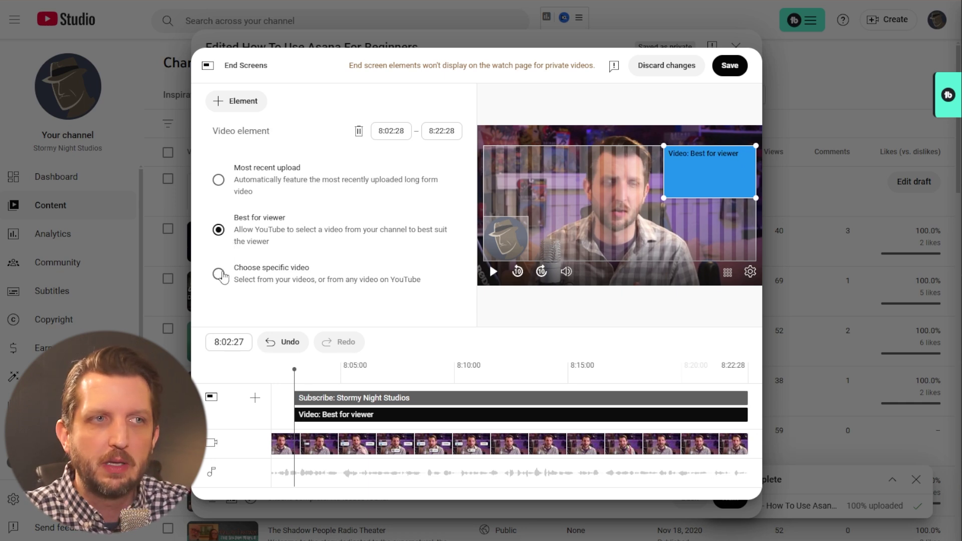
click(217, 276)
click(218, 278)
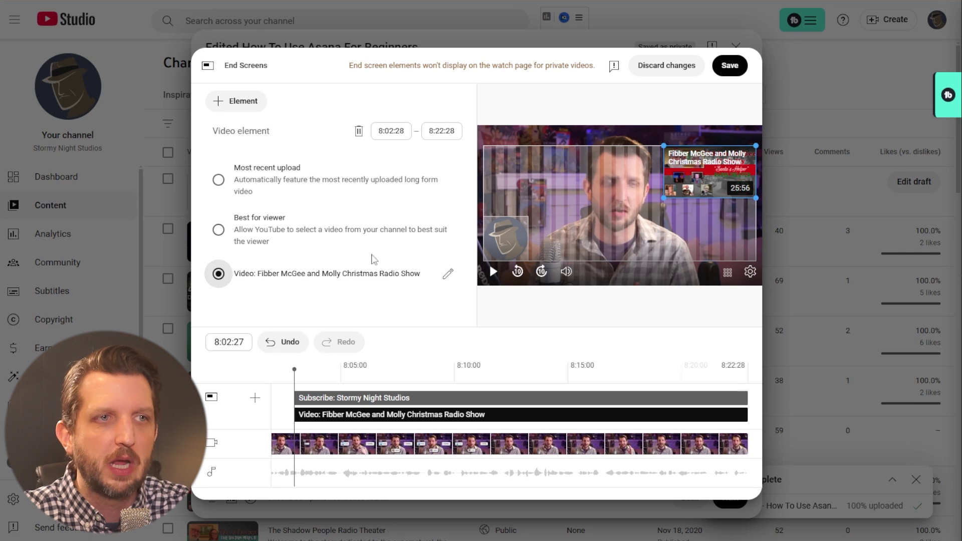
click(450, 273)
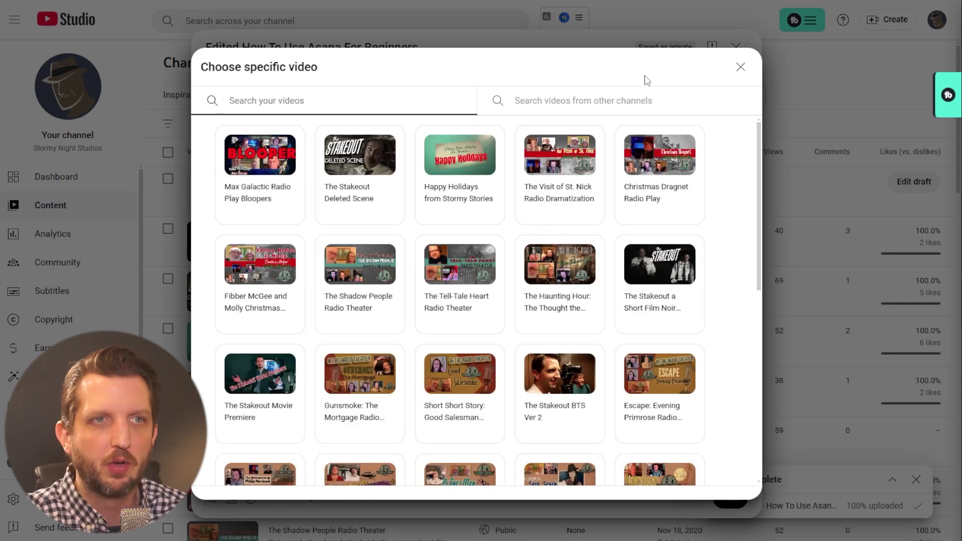
click(741, 67)
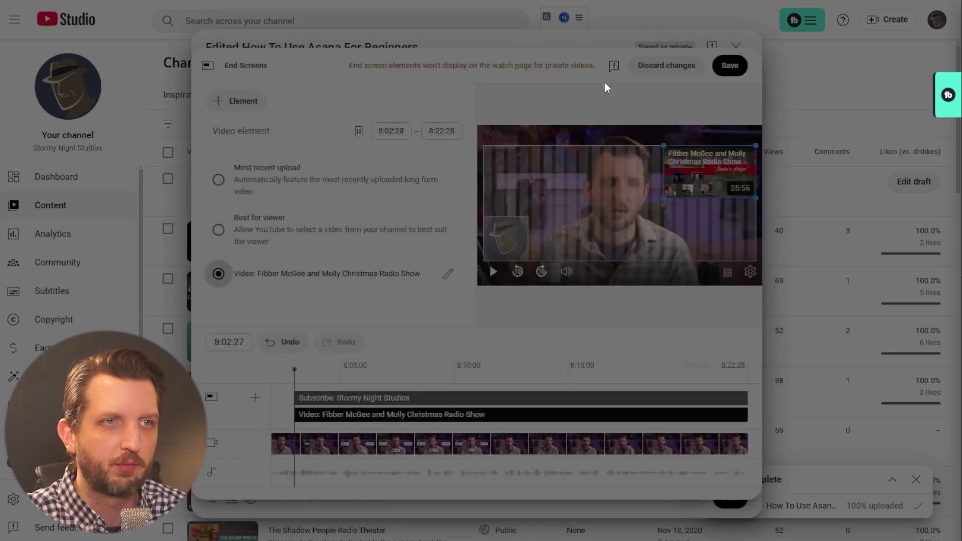
click(219, 230)
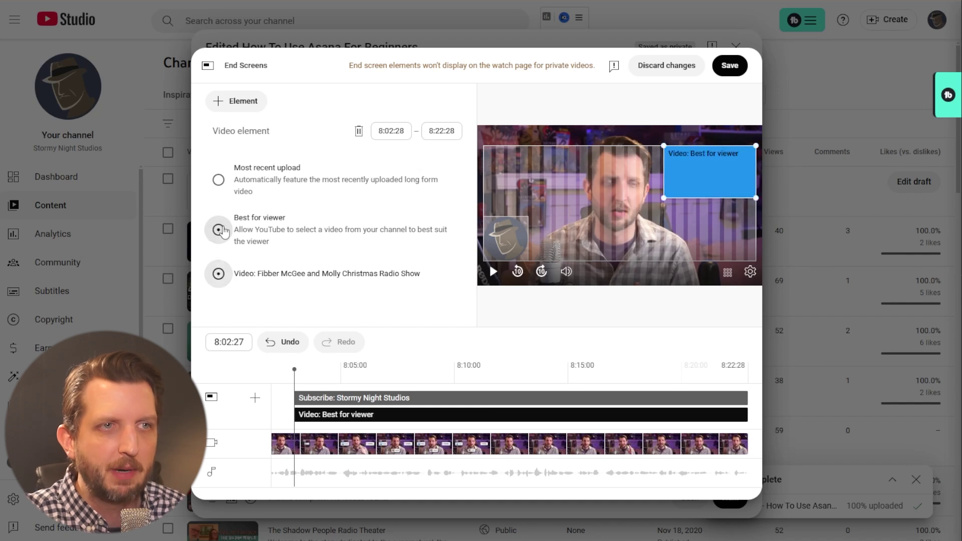
click(505, 237)
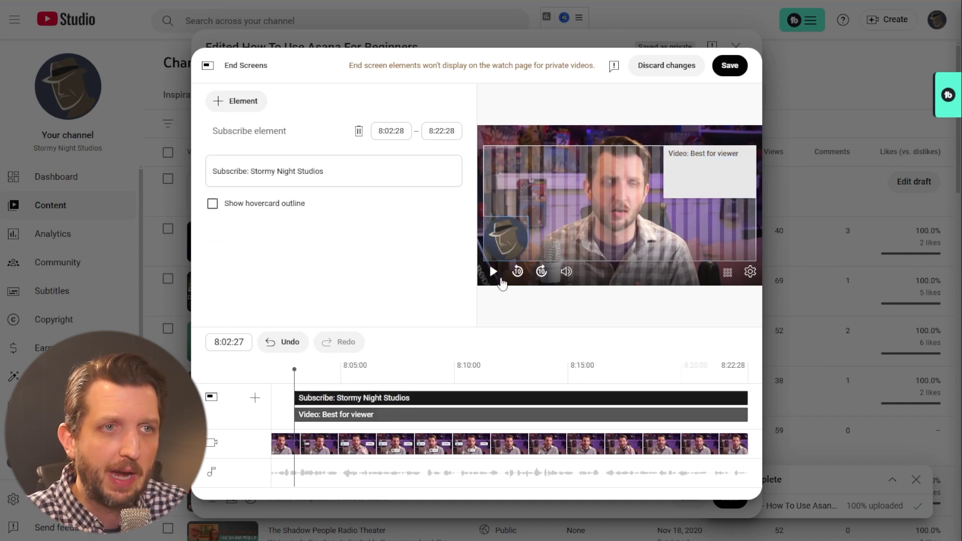
drag(702, 174, 517, 203)
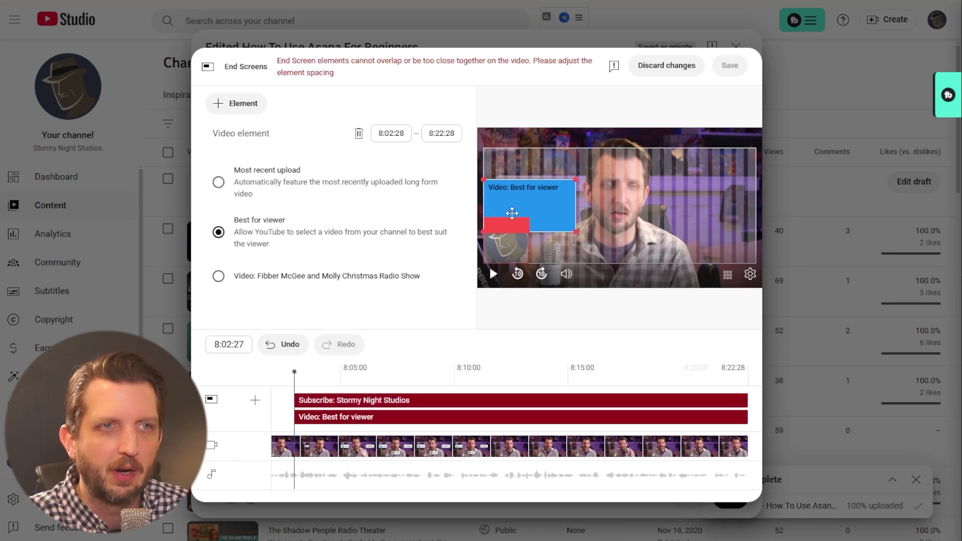
drag(517, 199, 723, 171)
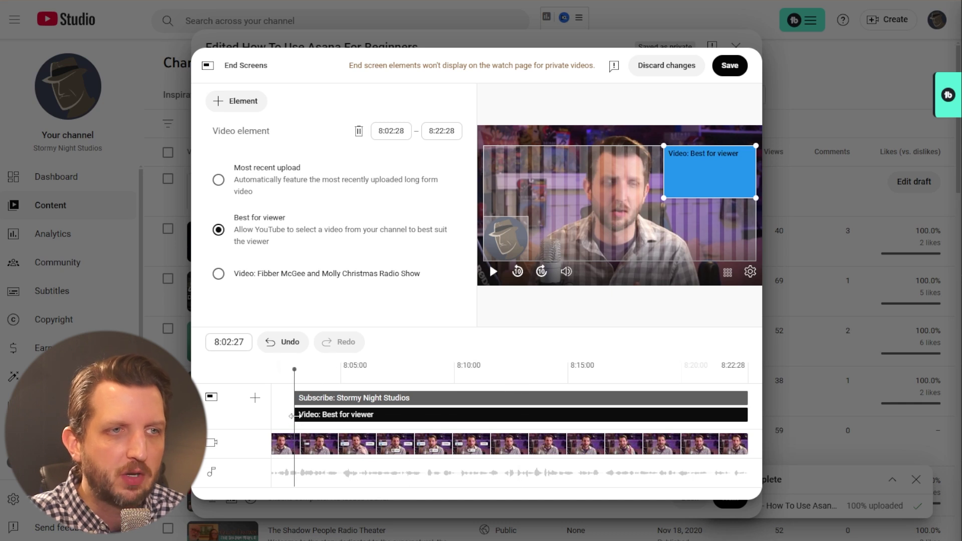
drag(293, 416, 491, 425)
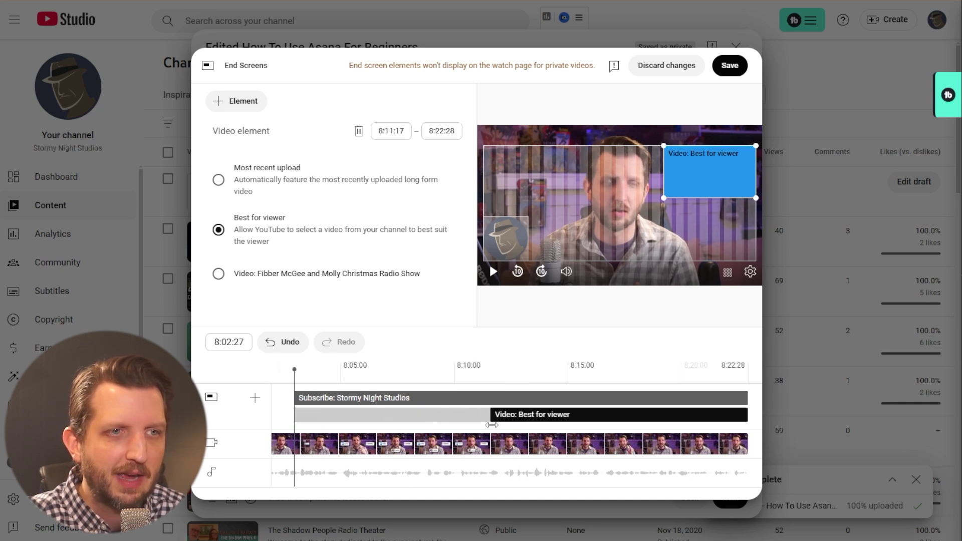
Start the subscribe and video elements at 8:11:17, then play and pause the preview
click(296, 396)
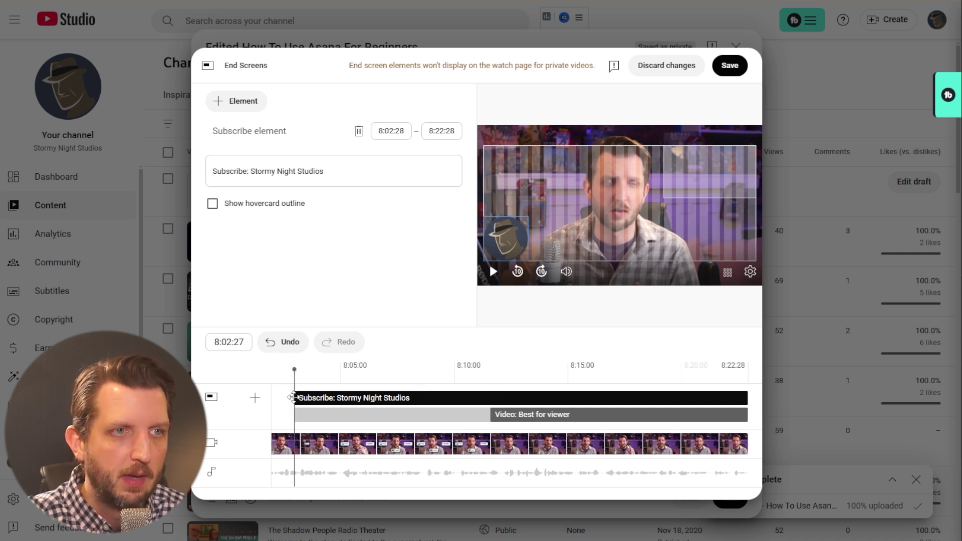
drag(293, 398, 490, 397)
click(528, 414)
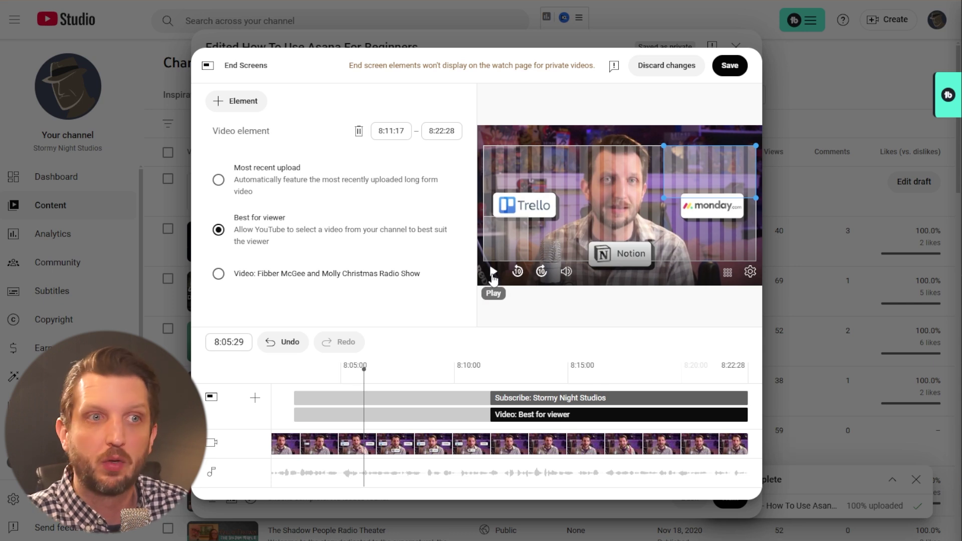
click(493, 273)
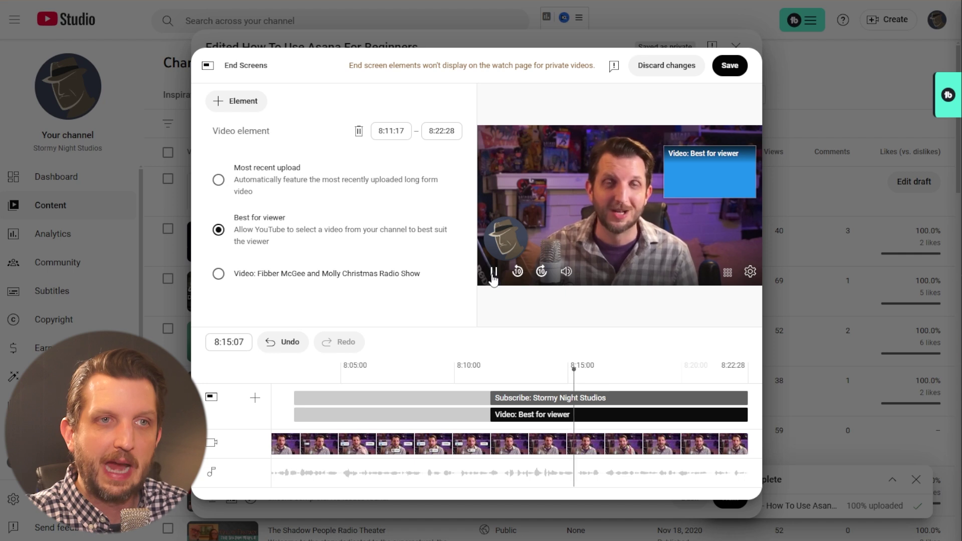
mouse_move(544, 244)
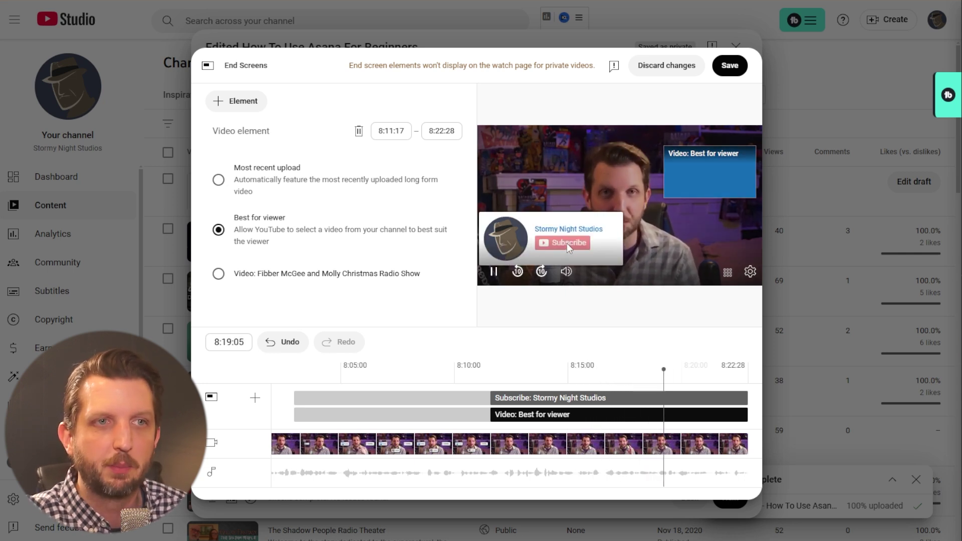
click(492, 274)
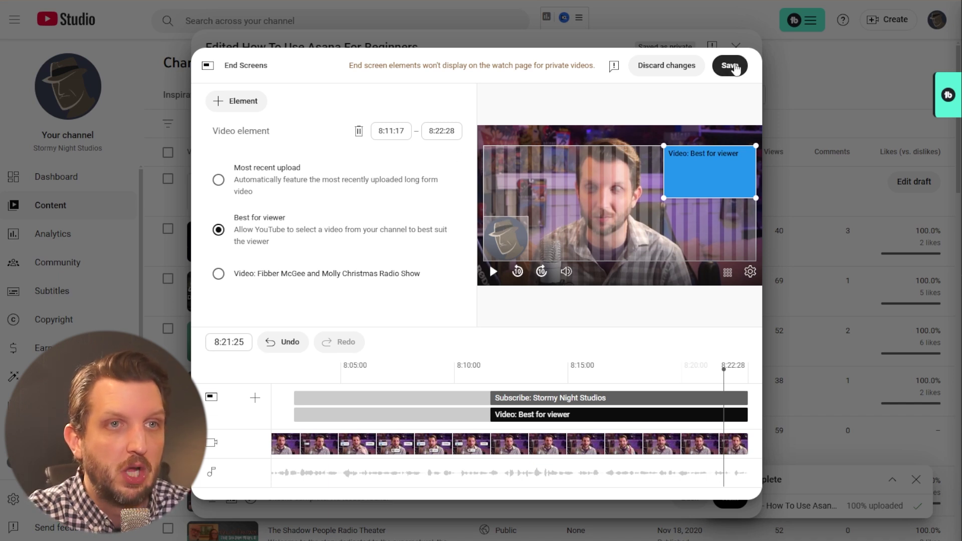
Save the end screen, advance to Visibility, and save the draft as Private
click(730, 70)
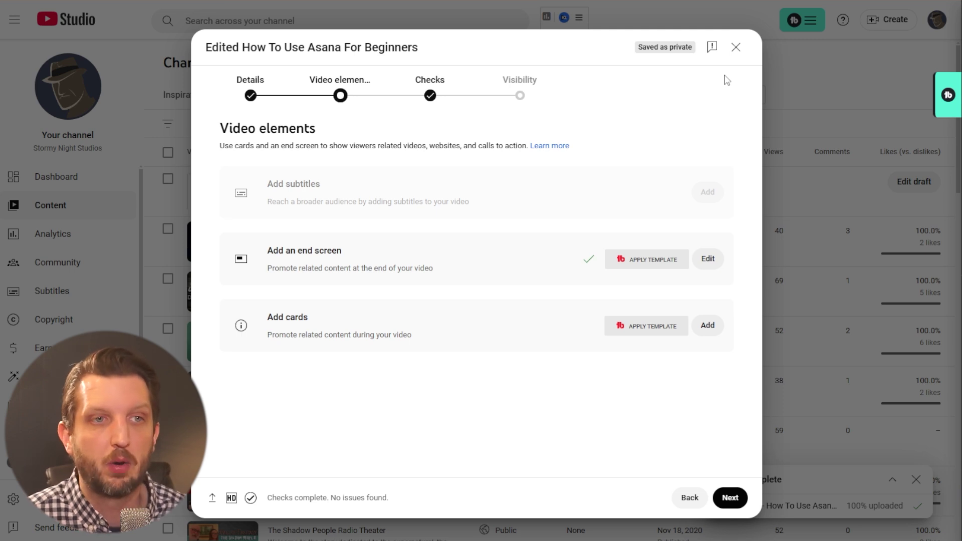
click(735, 497)
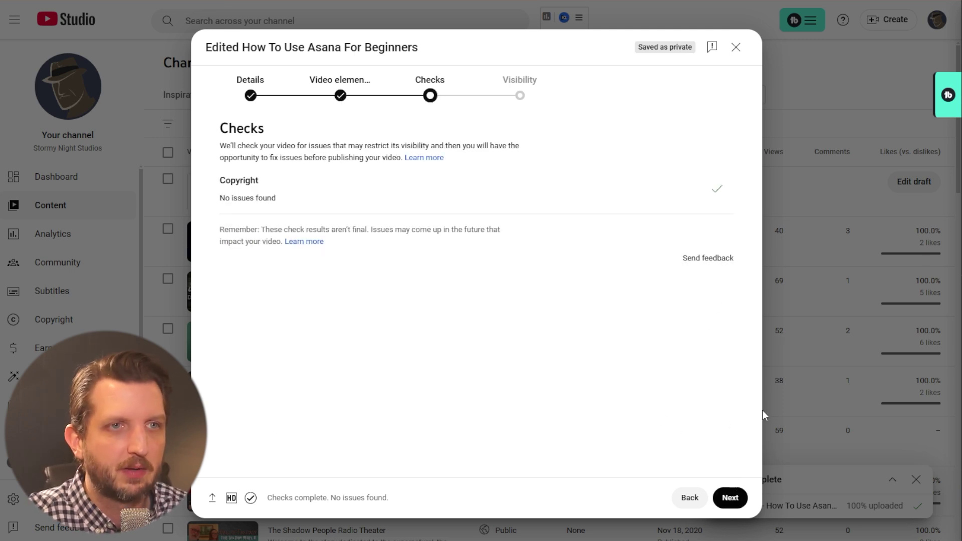
click(731, 497)
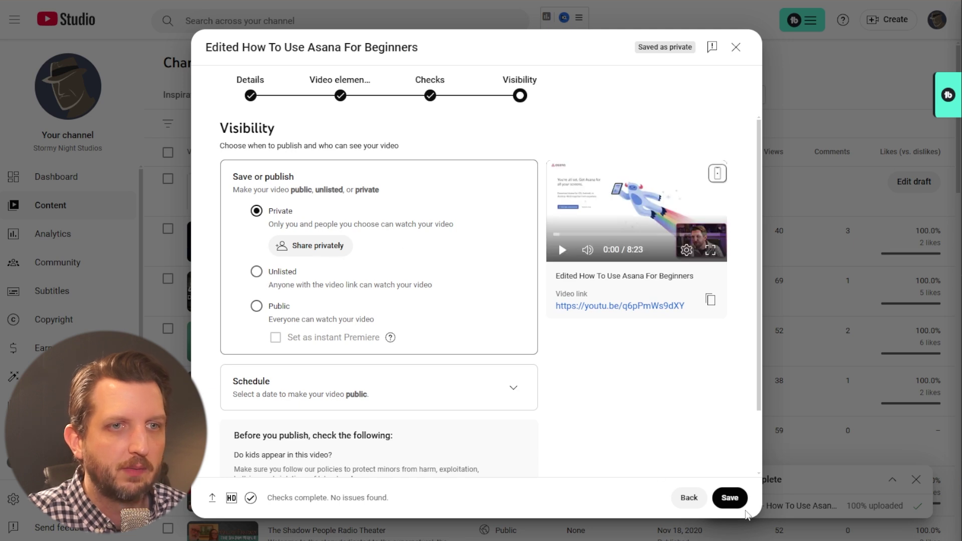
click(740, 502)
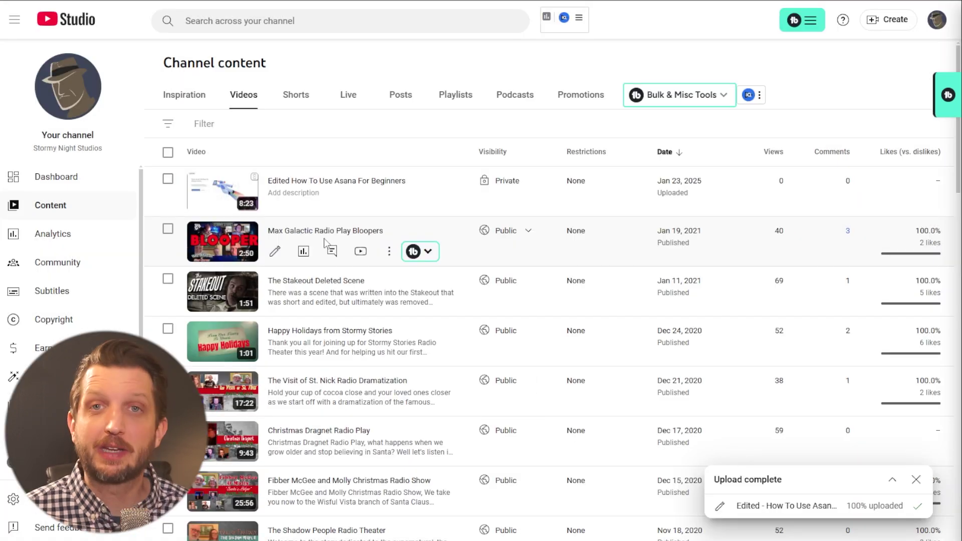